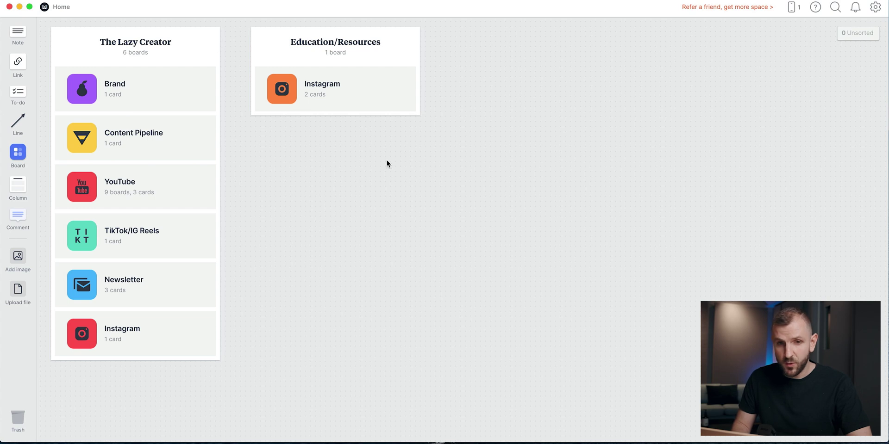
left_click(276, 61)
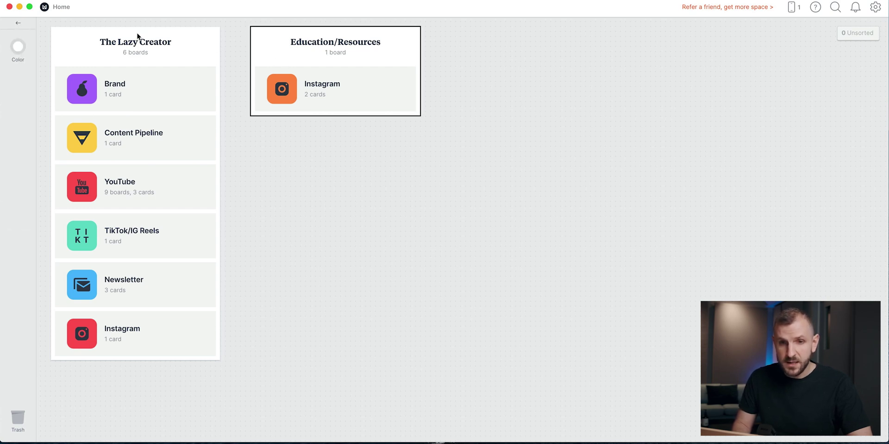
left_click(18, 27)
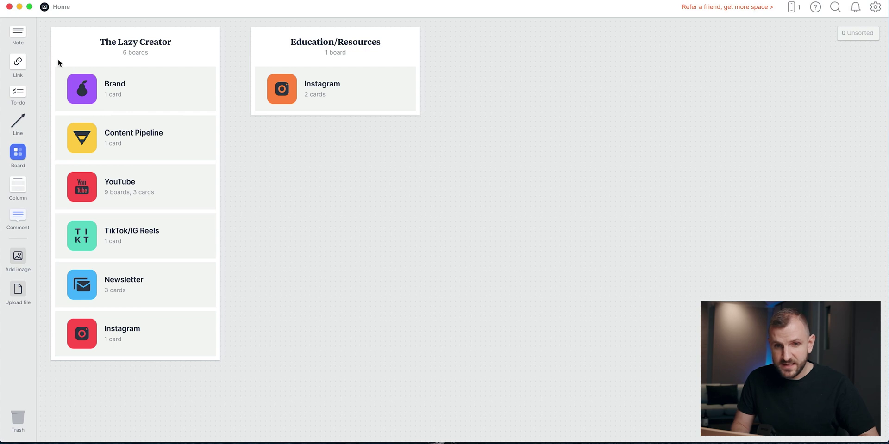
Add a note reading "hfkjdnfdfnkd" below the Education/Resources column and shift it slightly upward
left_click_drag(19, 38, 299, 184)
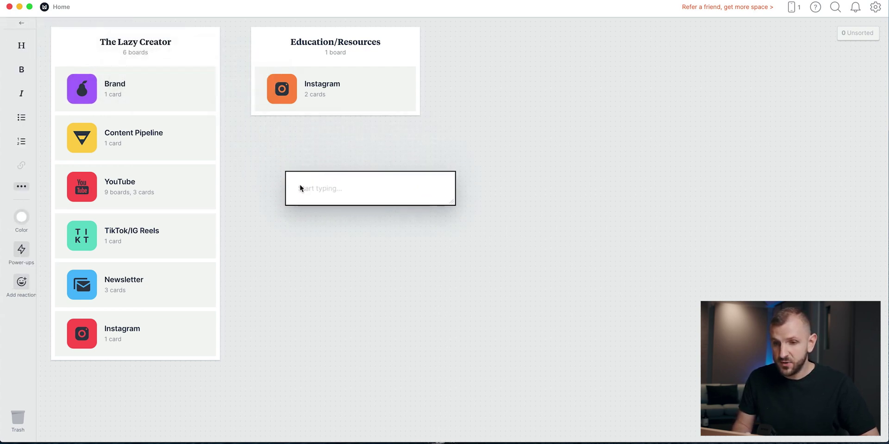
type("hfkjdnfdfnkd")
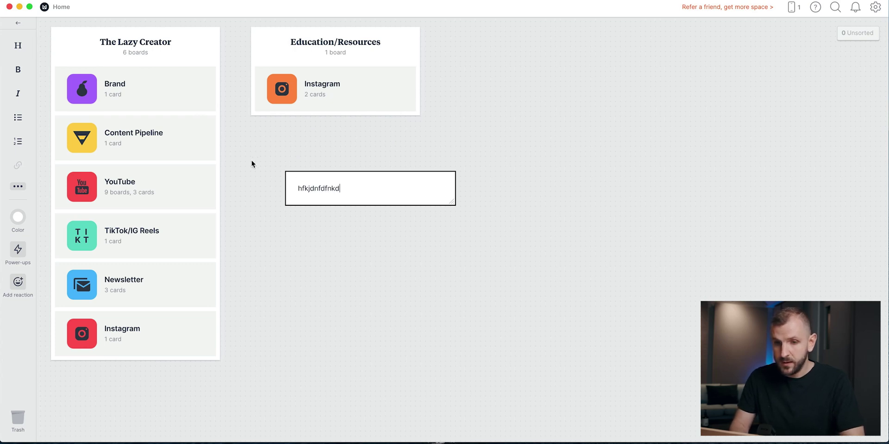
left_click(251, 159)
left_click_drag(312, 186, 309, 155)
Delete the test note below the Education/Resources column
left_click_drag(488, 211, 262, 140)
key("Delete")
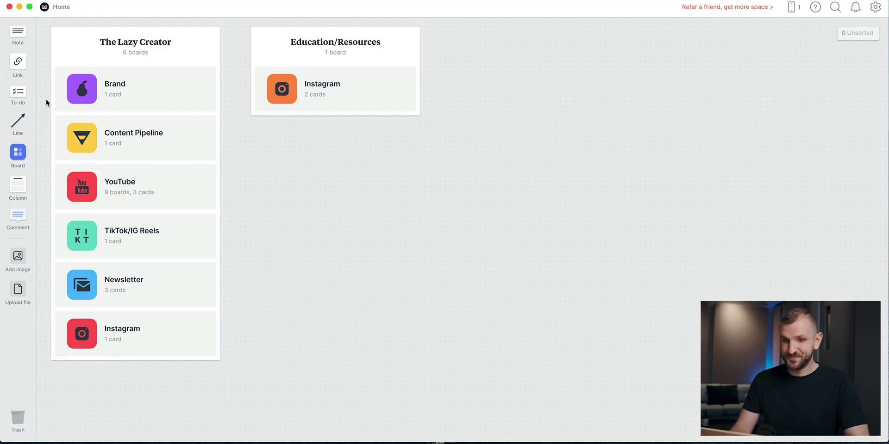
Open the YouTube board and look over its video workflow columns
left_click(86, 187)
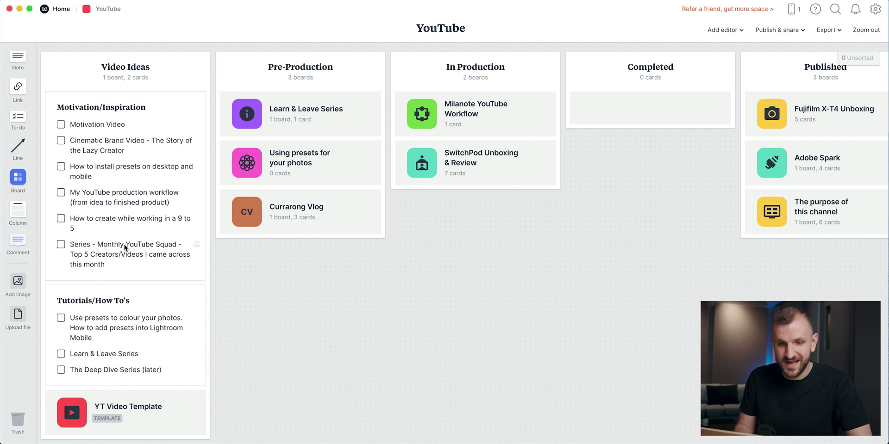
scroll(92, 232, "down", 1)
scroll(46, 175, "up", 1)
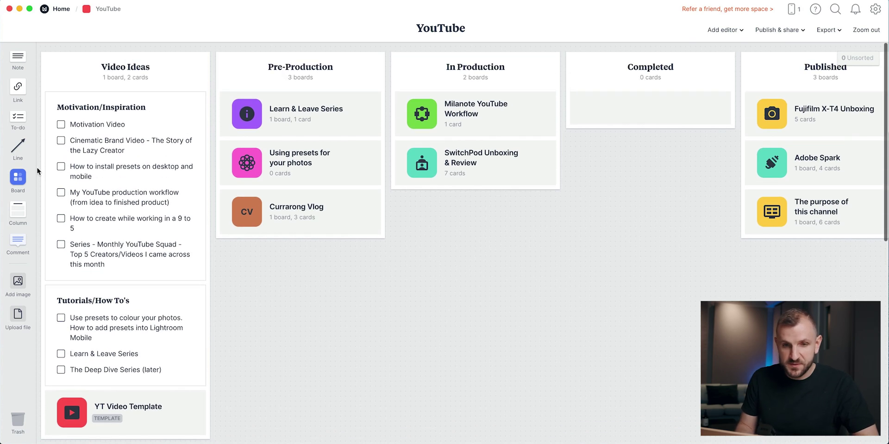
Add a to-do list below Motivation/Inspiration in the Video Ideas column with the tasks "New Video" and "Idea 2"
left_click_drag(18, 129, 86, 288)
type("New ")
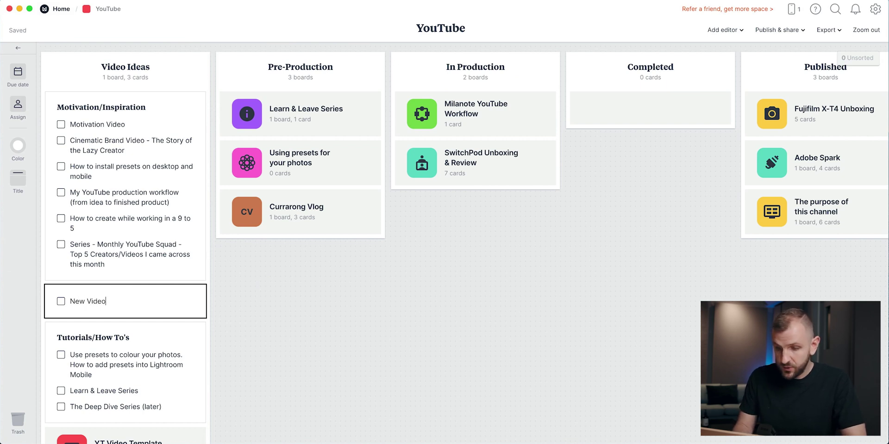
type("Video")
key("Return")
type("Idea 2")
key("Return")
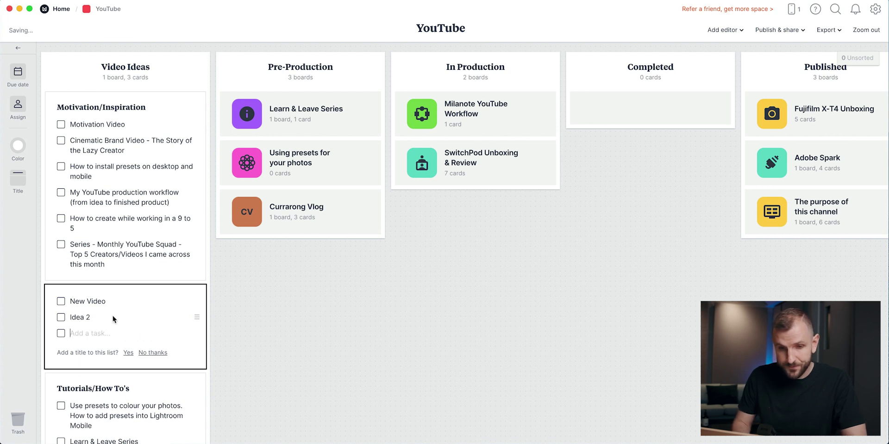
Give the new to-do list in Video Ideas the title "Content Category"
left_click(20, 176)
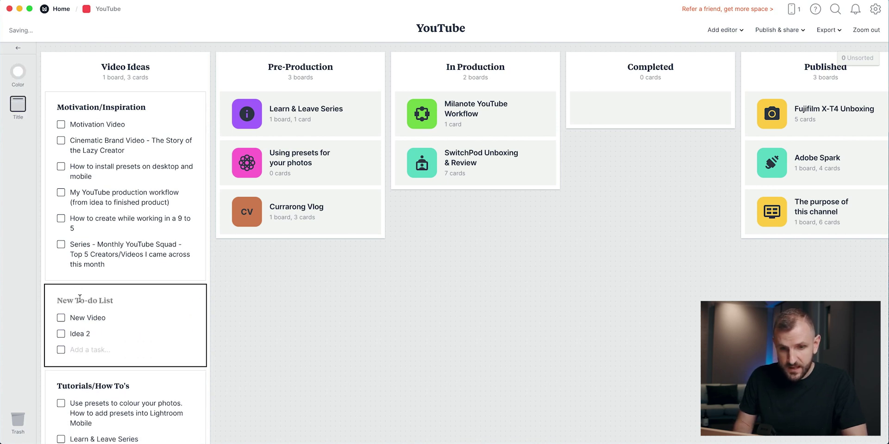
type("Content")
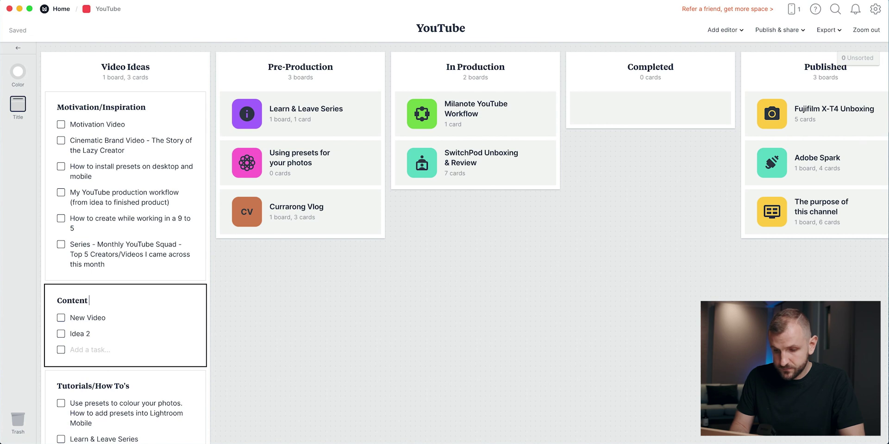
type(" Category")
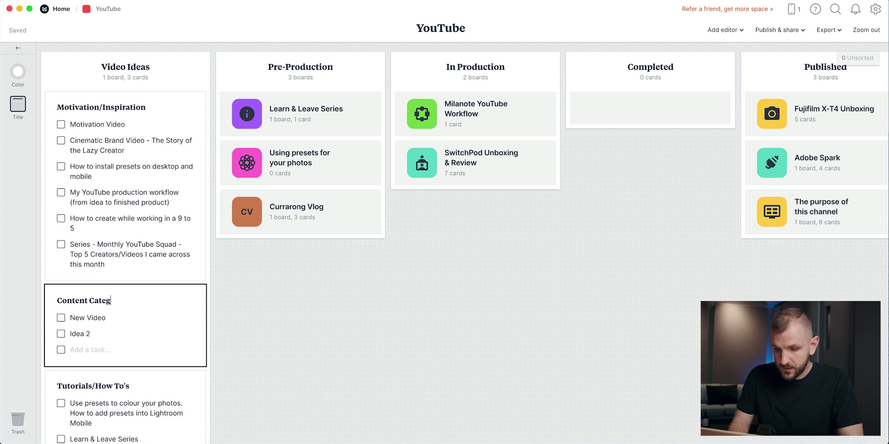
left_click(279, 376)
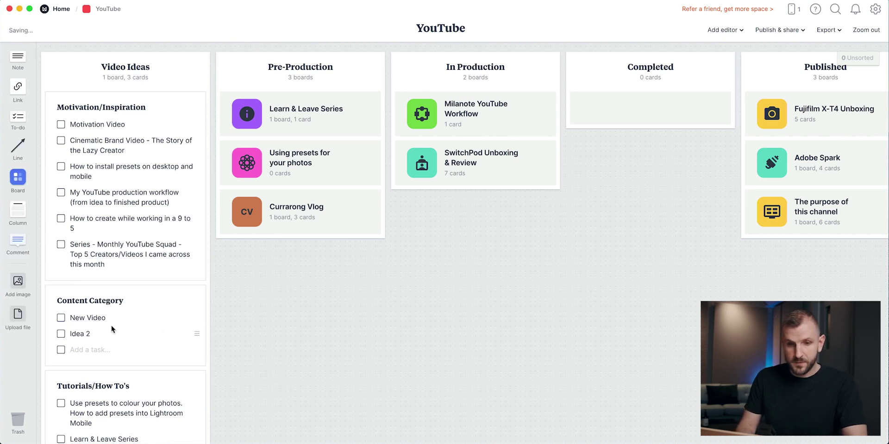
Delete the Content Category to-do list from the Video Ideas column
scroll(111, 327, "down", 2)
right_click(133, 307)
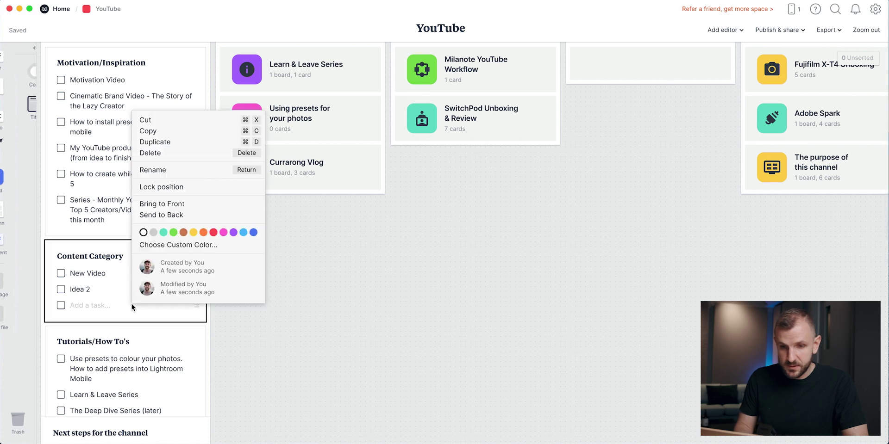
left_click(172, 153)
Move the Learn & Leave Series board from Pre-Production to In Production, and from there into Completed
scroll(308, 248, "up", 2)
scroll(307, 246, "right", 3)
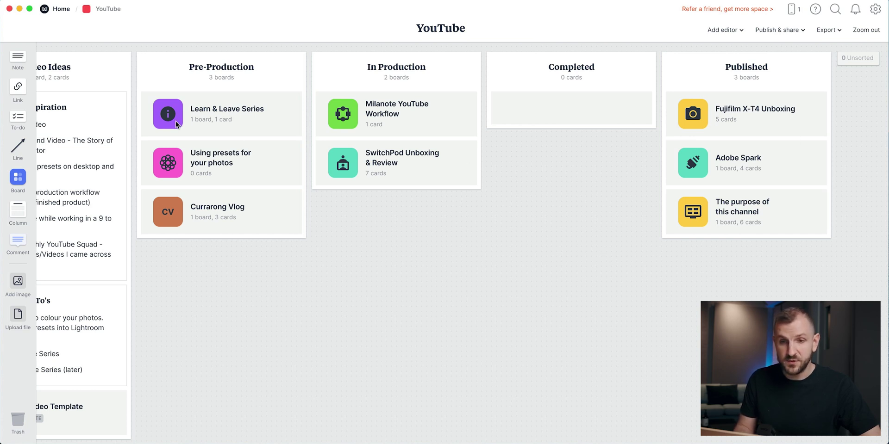
left_click_drag(176, 124, 360, 189)
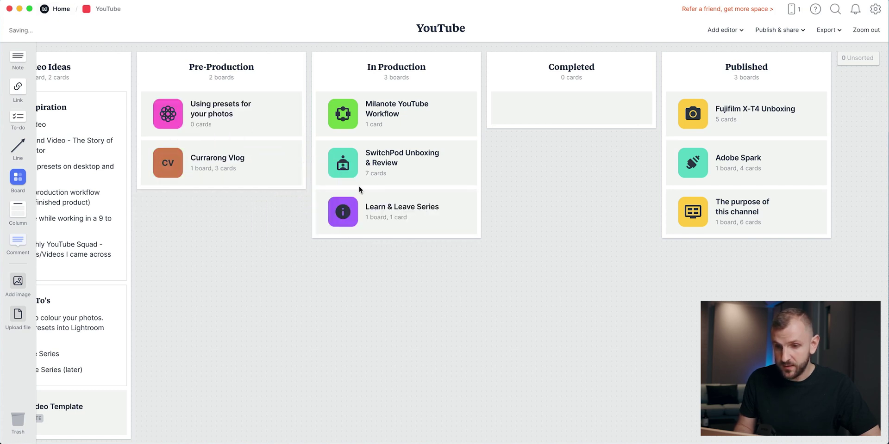
left_click_drag(348, 219, 570, 120)
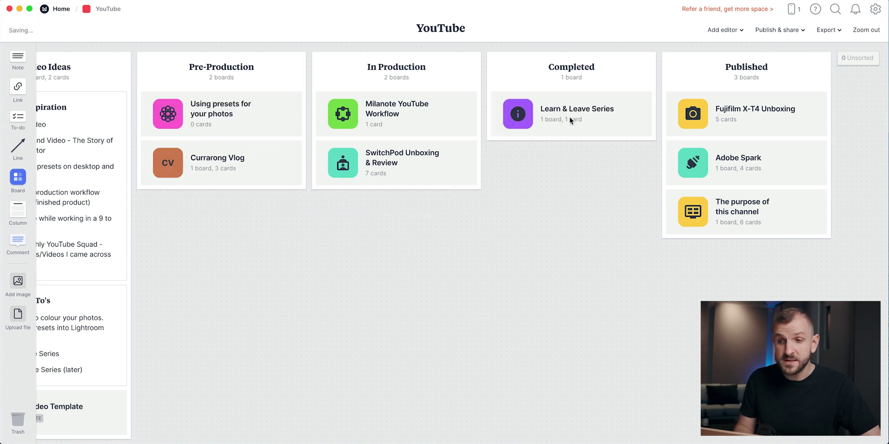
Return the Learn & Leave Series board to Pre-Production and place it last in that column
left_click_drag(516, 115, 260, 93)
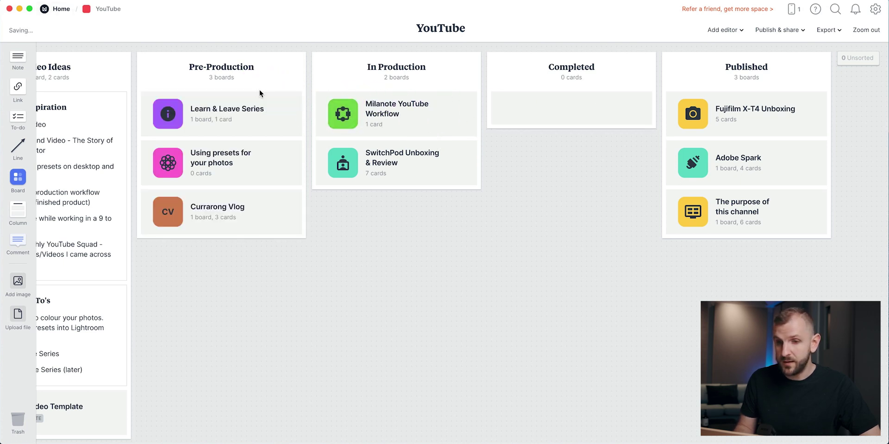
left_click_drag(180, 112, 175, 152)
Open the published board "The purpose of this channel" and read through its Script board
scroll(554, 263, "right", 1)
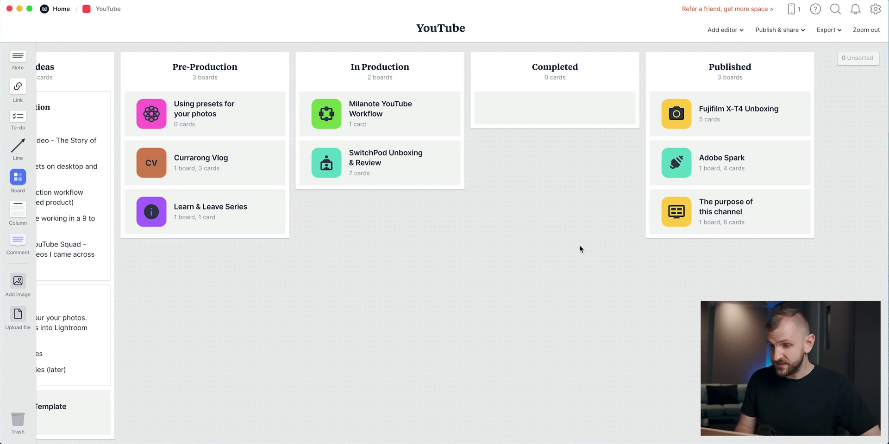
scroll(587, 247, "left", 1)
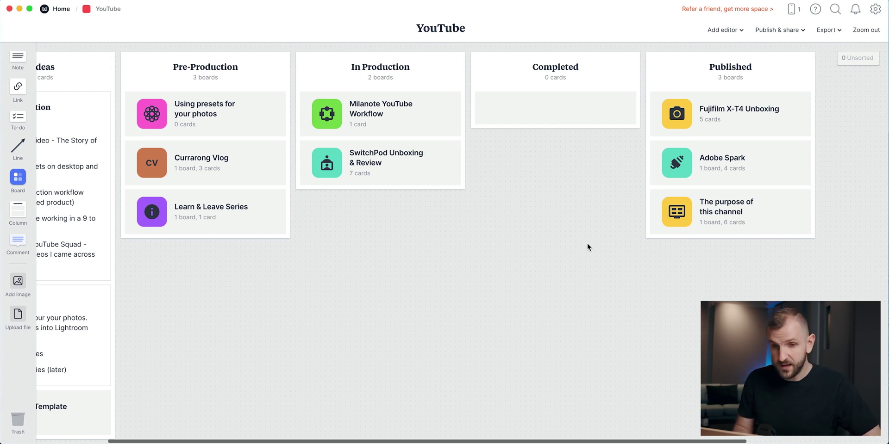
left_click(686, 216)
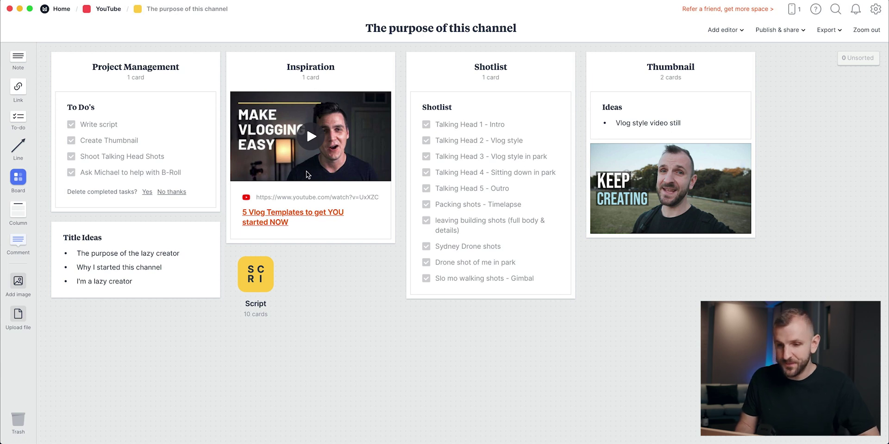
left_click(257, 279)
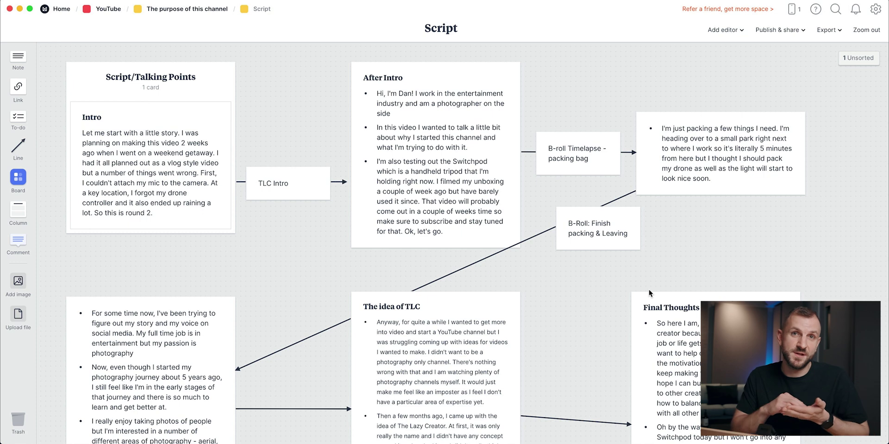
scroll(571, 296, "up", 3)
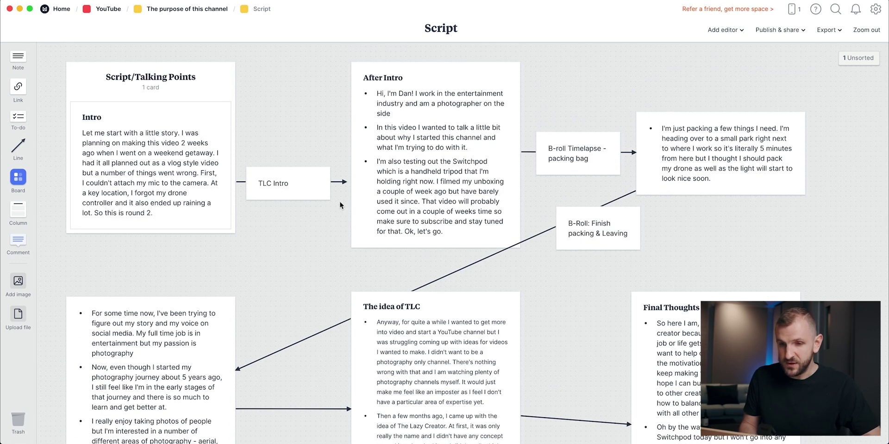
scroll(394, 274, "down", 5)
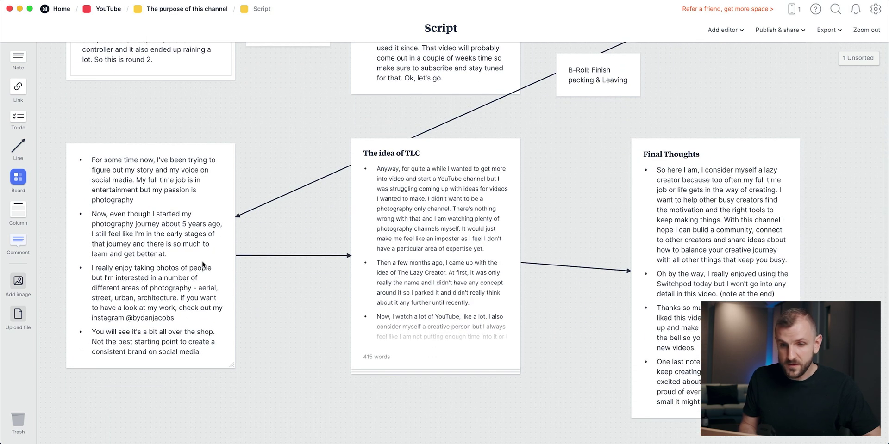
Shift the "For some time now" note slightly up and right, and move The idea of TLC note lower
mouse_move(202, 303)
left_mouse_down()
mouse_move(193, 245)
mouse_move(212, 294)
left_mouse_up()
left_click_drag(406, 322, 407, 363)
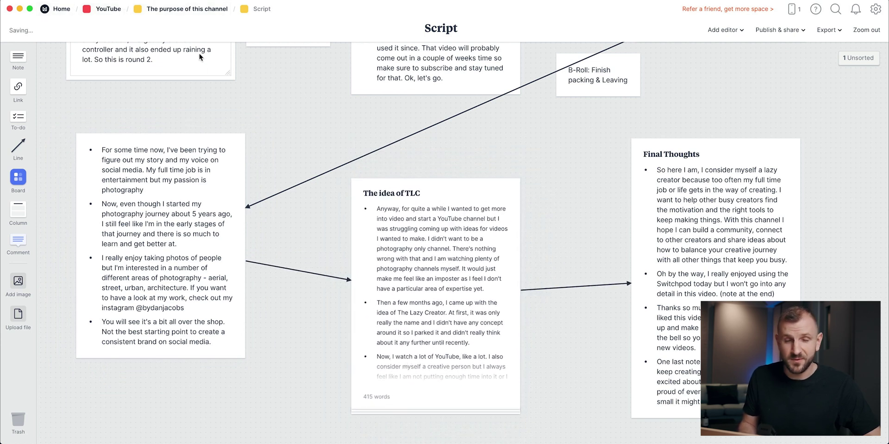
Return to the board "The purpose of this channel" and add a column titled "SEO Tags" beside the Thumbnail column
left_click(197, 11)
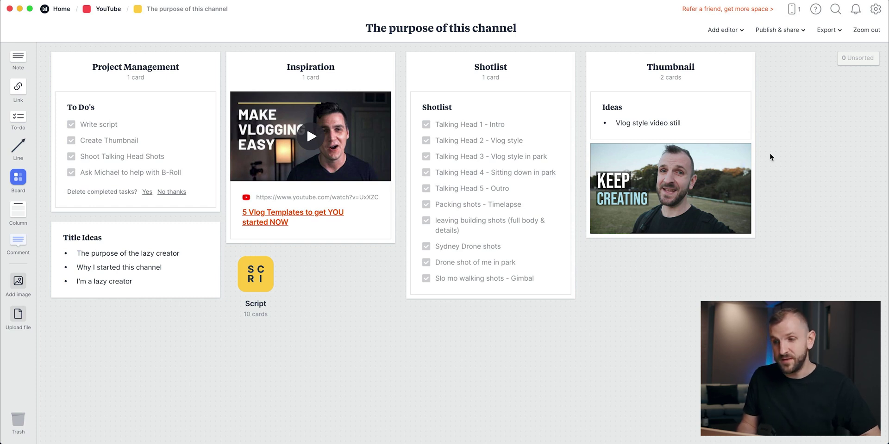
scroll(347, 245, "right", 3)
scroll(347, 245, "left", 3)
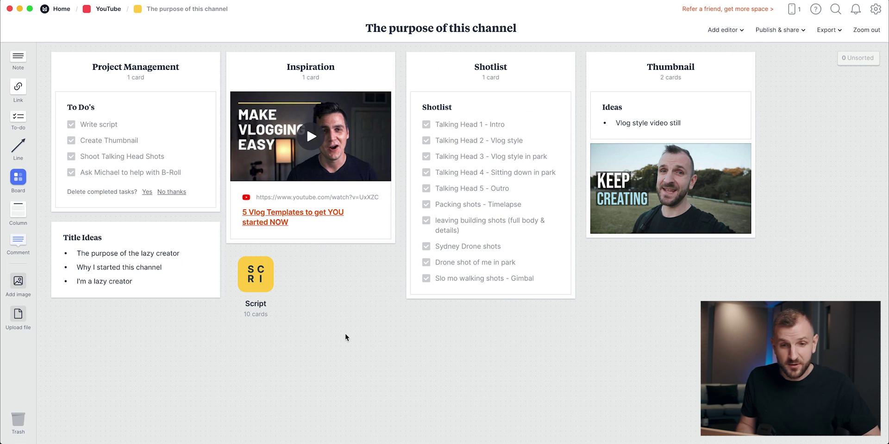
left_click_drag(30, 216, 782, 72)
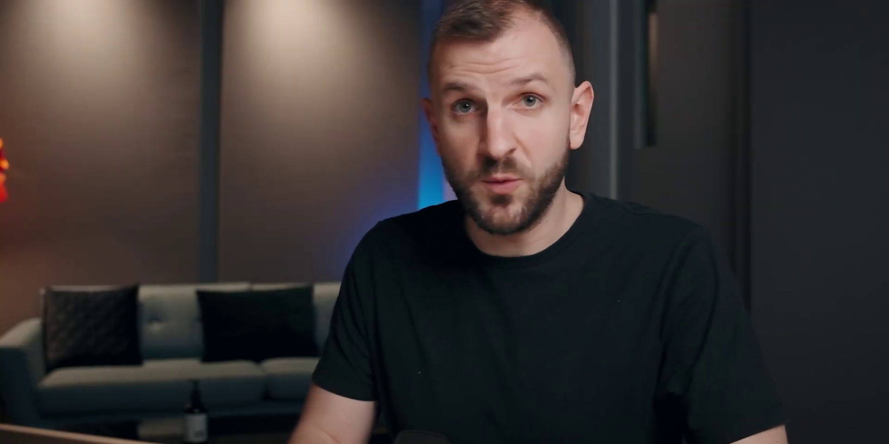
type("SE")
type("O Tags")
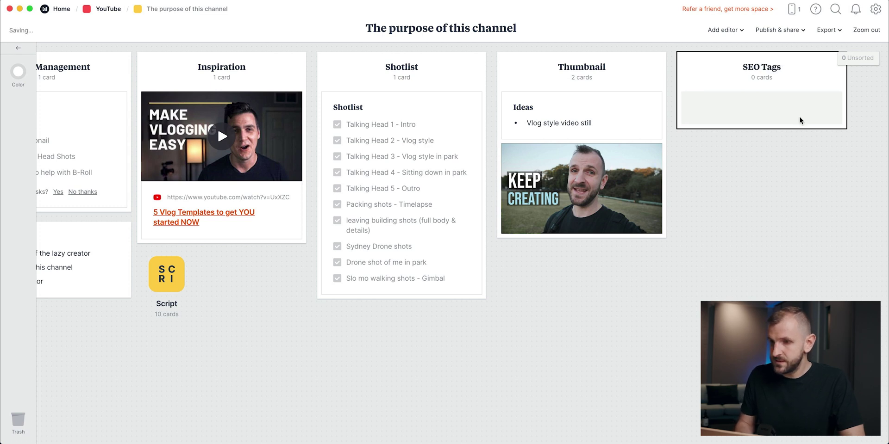
left_click(562, 293)
Add a note to the SEO Tags column with the bulleted items "Tag1", "Tag 2" and "Tag 3"
left_click_drag(18, 71, 753, 109)
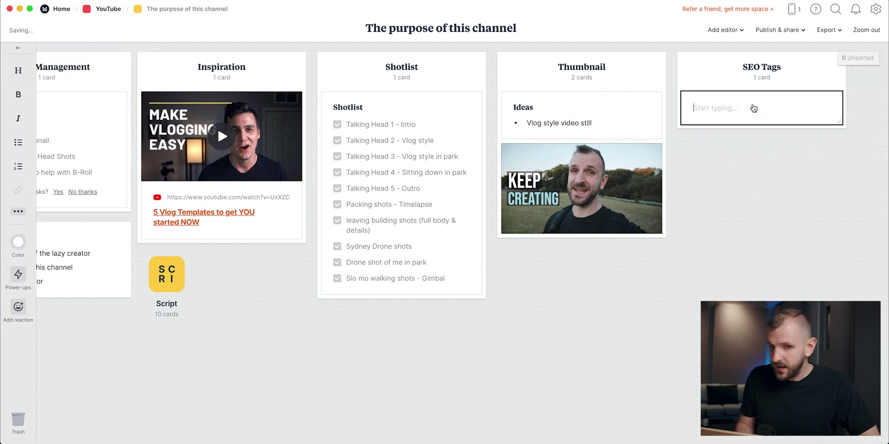
left_click(18, 142)
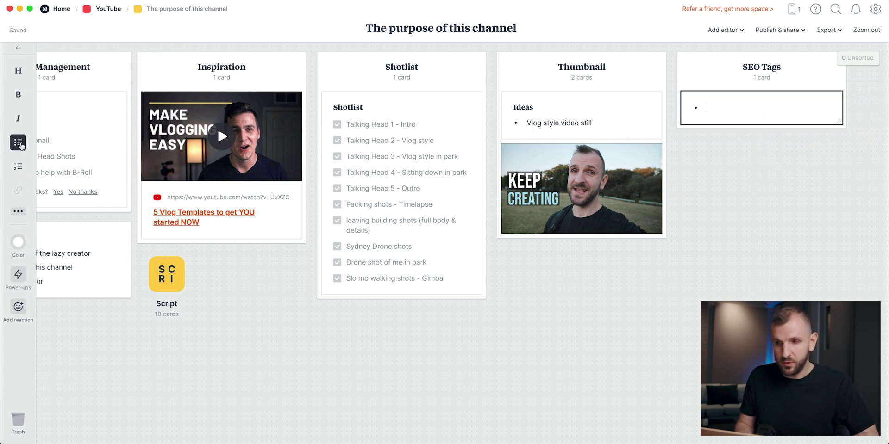
type("Tag1")
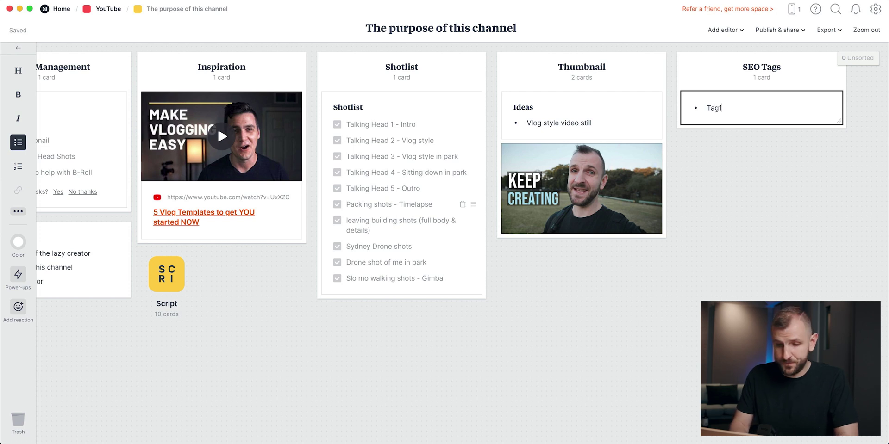
key("Return")
type("Tag 2")
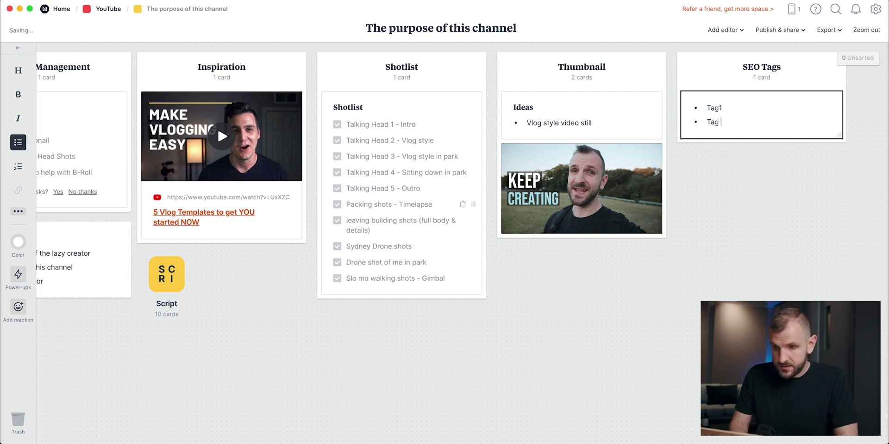
key("Return")
type("Tag 3")
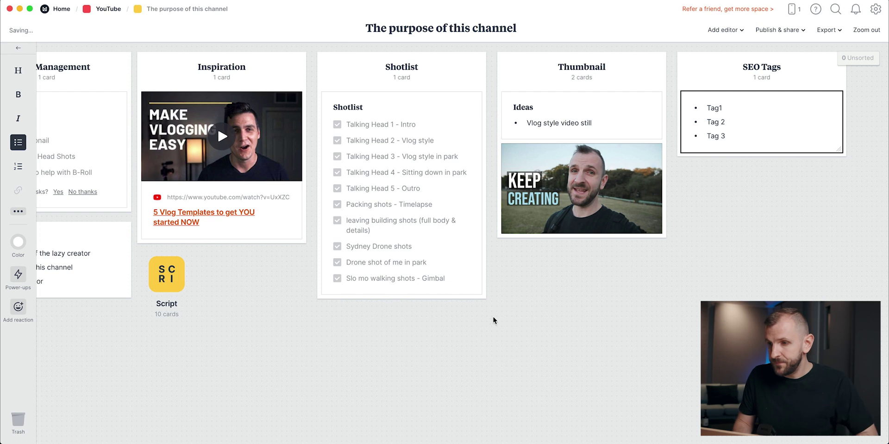
left_click(738, 242)
mouse_move(705, 69)
left_mouse_down()
mouse_move(404, 362)
mouse_move(760, 86)
mouse_move(704, 69)
left_mouse_up()
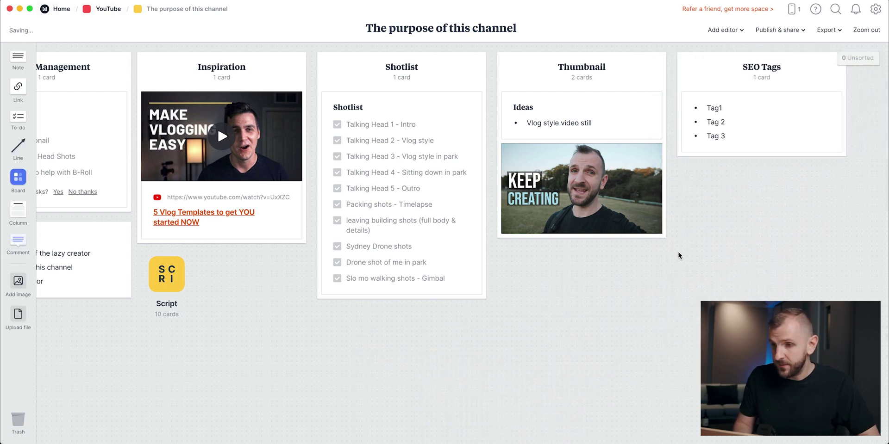
On the YouTube board, add a board named "New Video" at the end of the Pre-Production column
scroll(679, 254, "left", 3)
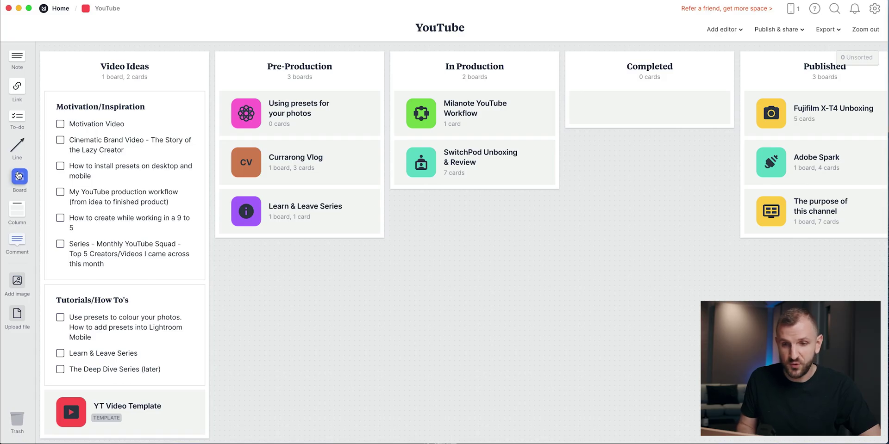
left_click_drag(19, 176, 266, 239)
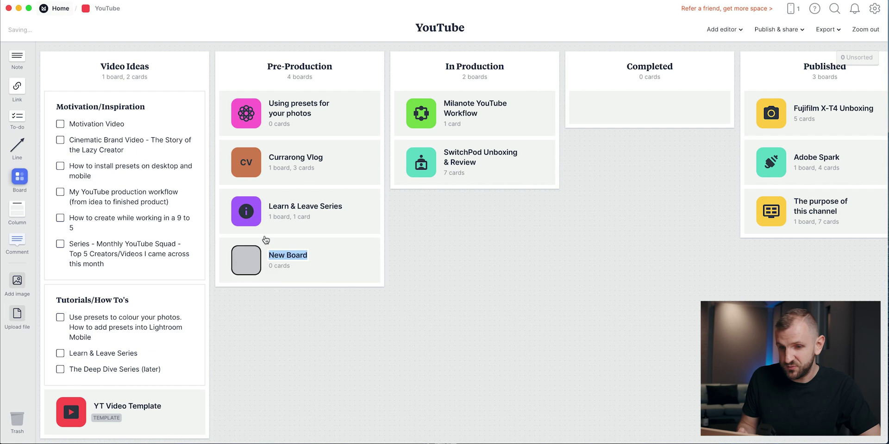
type("New Video")
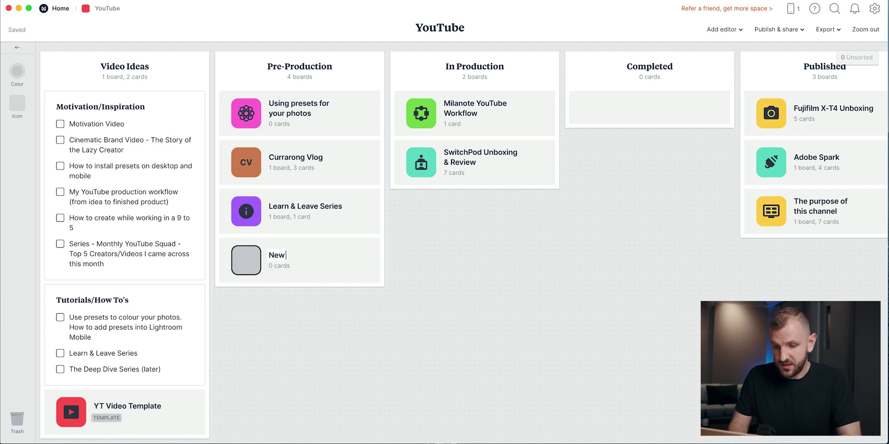
key("Escape")
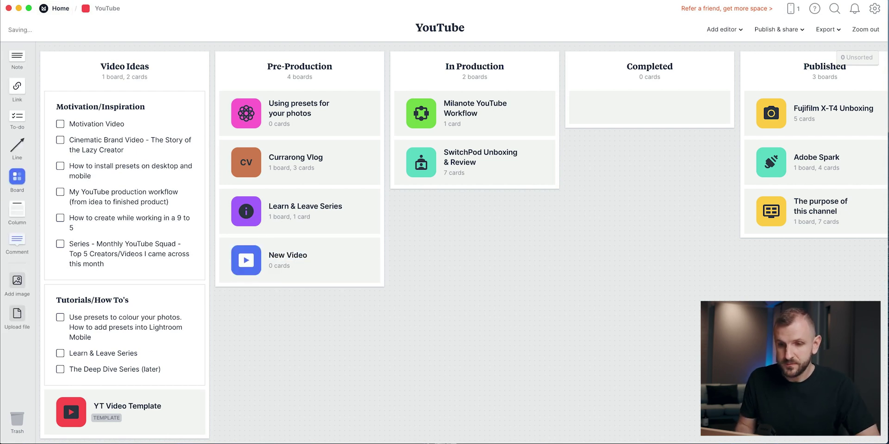
Give the New Video board a speech-bubble video camera icon and a yellow color
left_click(244, 266)
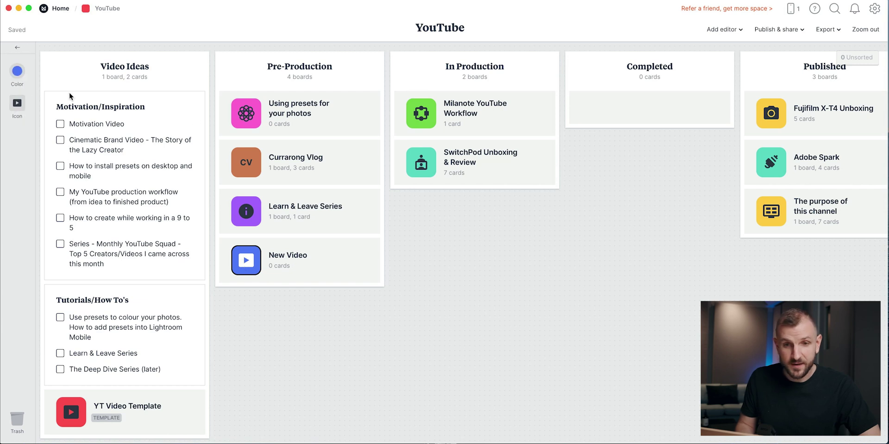
left_click(17, 103)
scroll(222, 152, "down", 1)
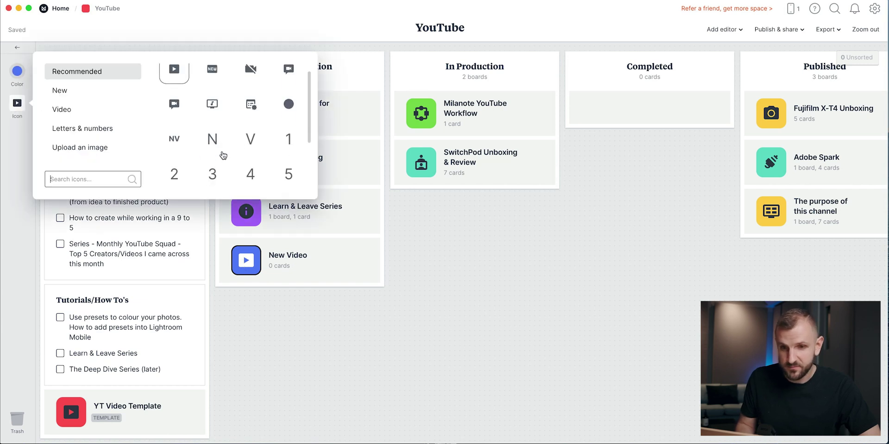
left_click(173, 105)
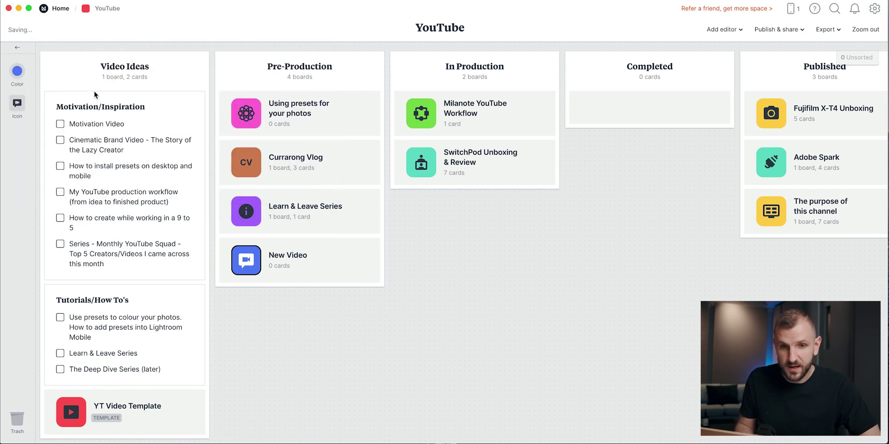
left_click(18, 71)
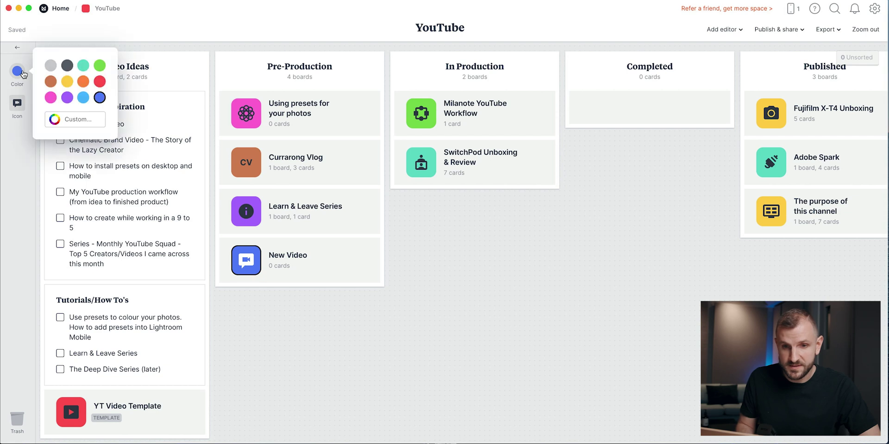
left_click(68, 82)
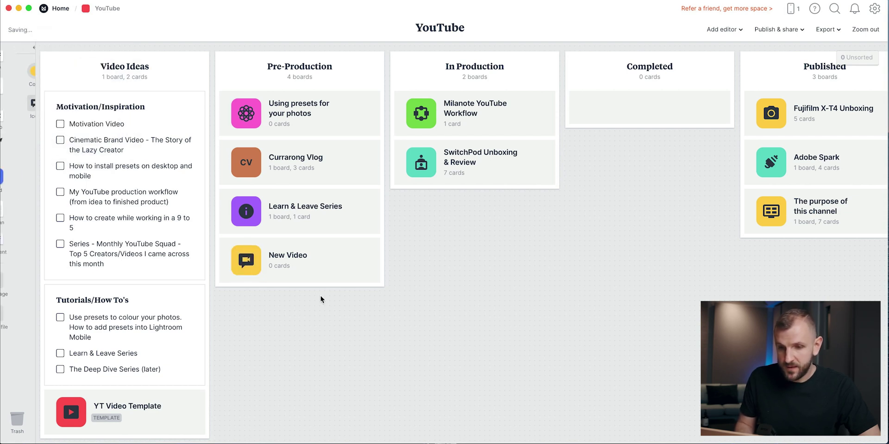
Open the New Video board and apply the custom template "YT Video Template" to it
left_click(282, 259)
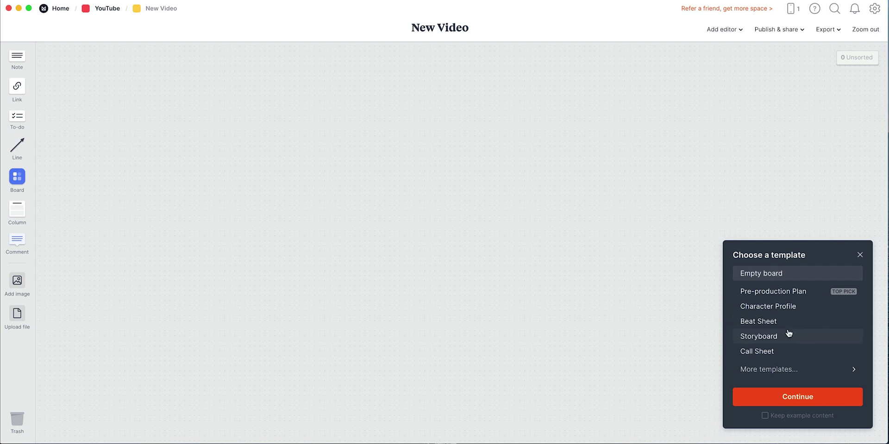
left_click(840, 374)
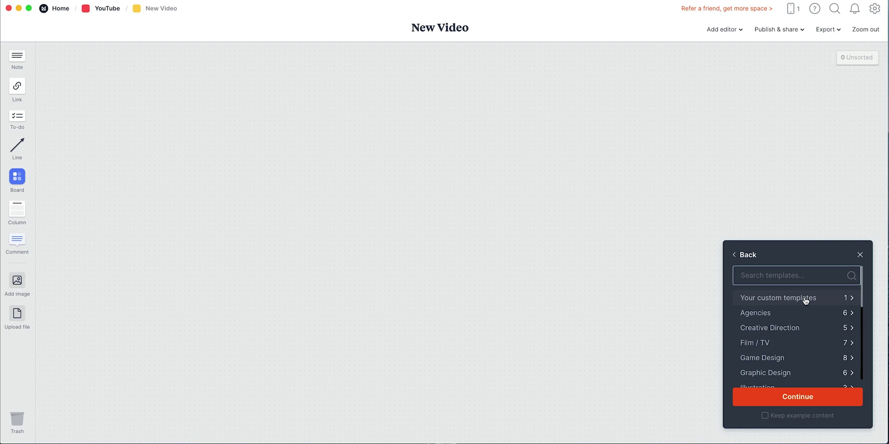
left_click(805, 301)
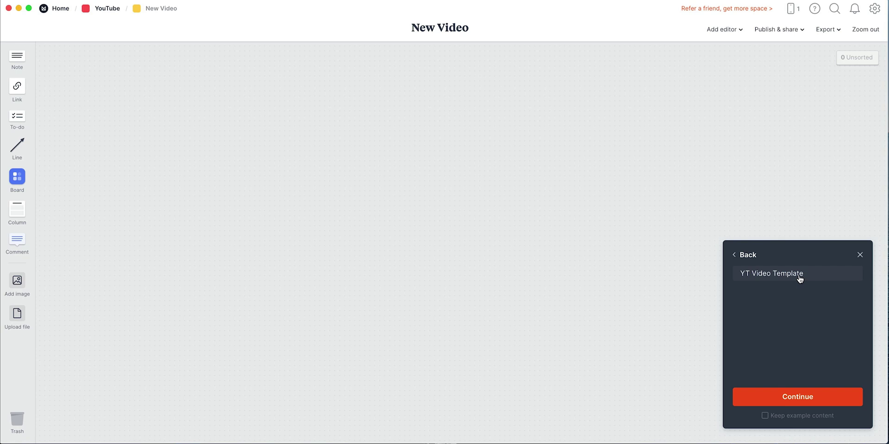
left_click(800, 279)
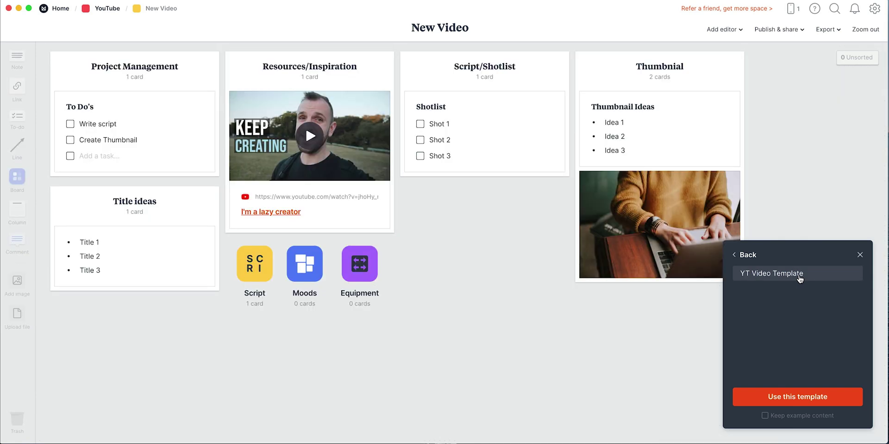
left_click(807, 399)
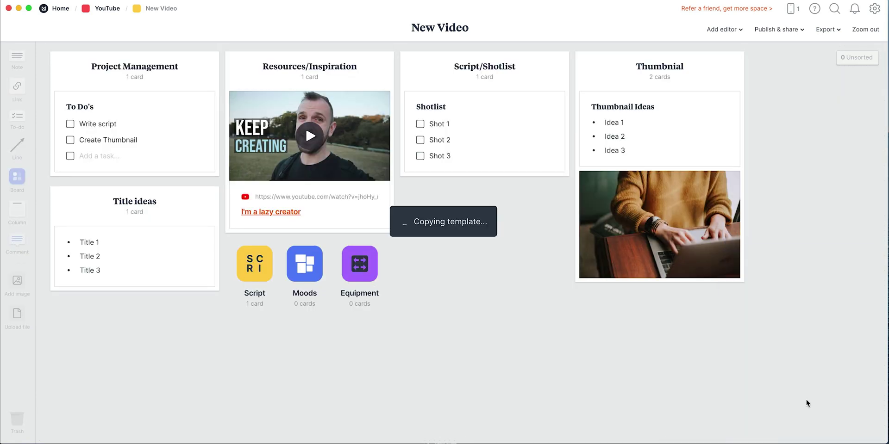